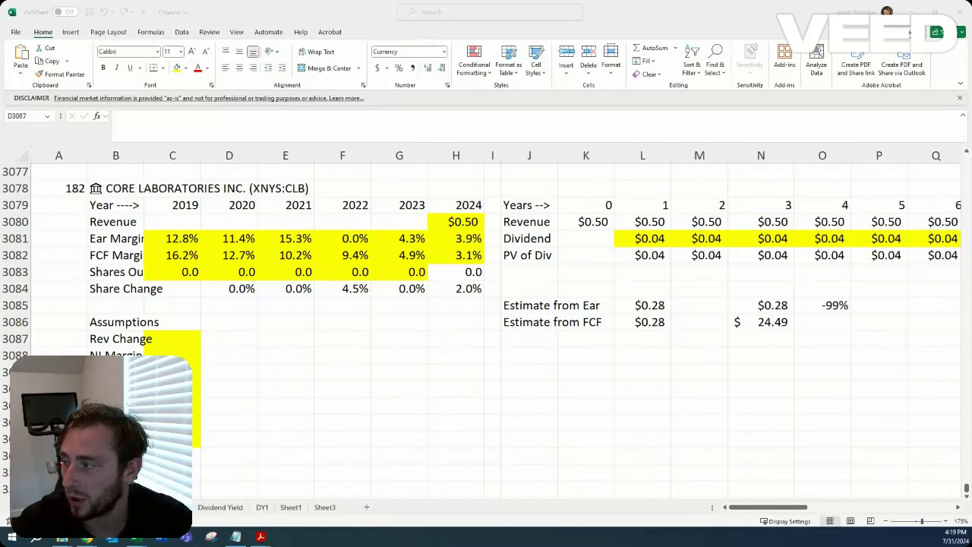
Switch to the QuickFS page for Core Laboratories in the browser, expand its business description to read it, and collapse it again.
{"action": "key", "text": "alt+Tab"}
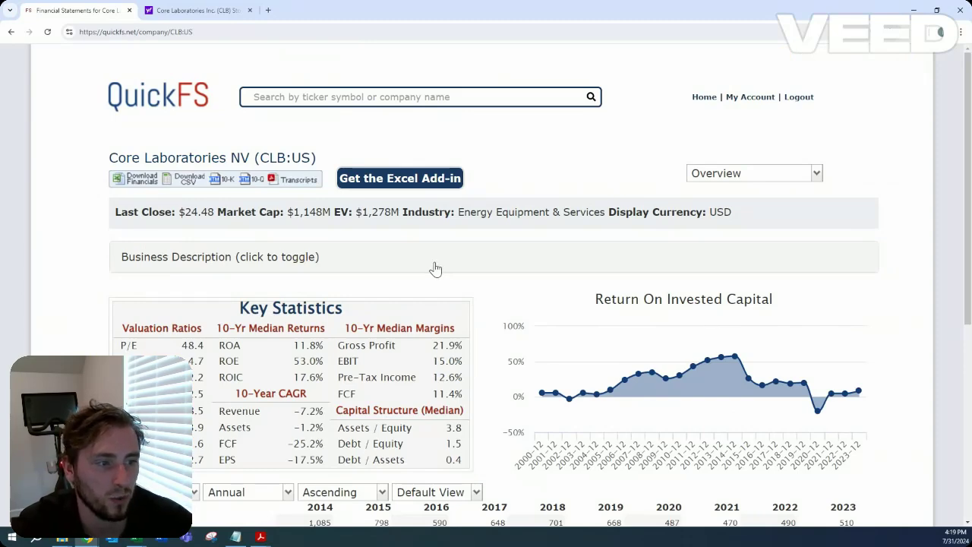
{"action": "left_click", "coordinate": [365, 264]}
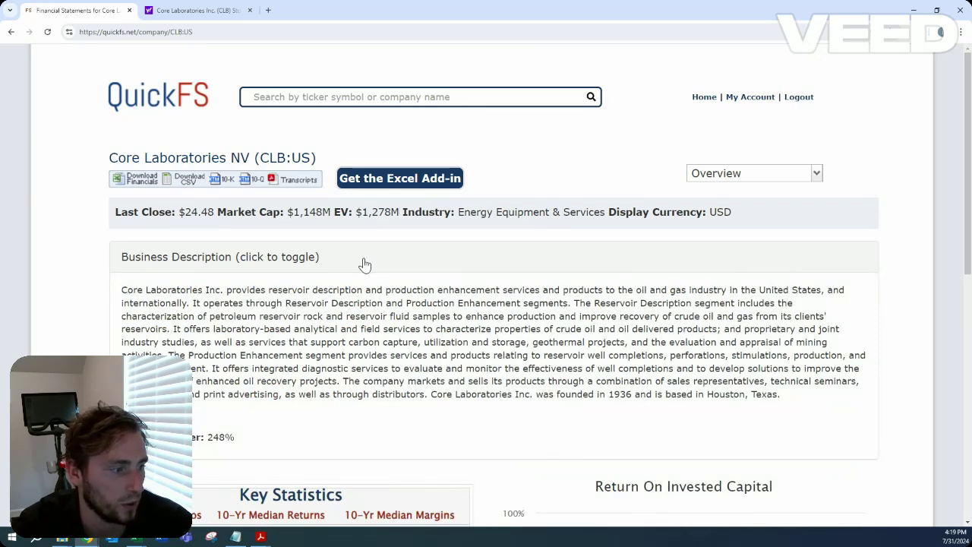
{"action": "left_click", "coordinate": [421, 265]}
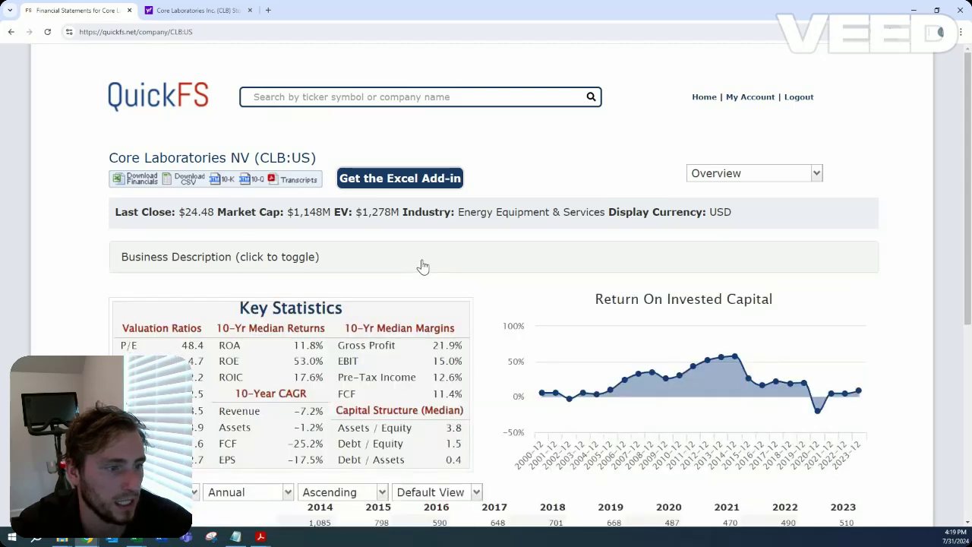
Examine the key statistics and the 2014 to 2023 annual figures in the Core Laboratories overview.
{"action": "scroll", "coordinate": [424, 265], "scroll_direction": "down", "scroll_amount": 3}
{"action": "scroll", "coordinate": [424, 265], "scroll_direction": "down", "scroll_amount": 1}
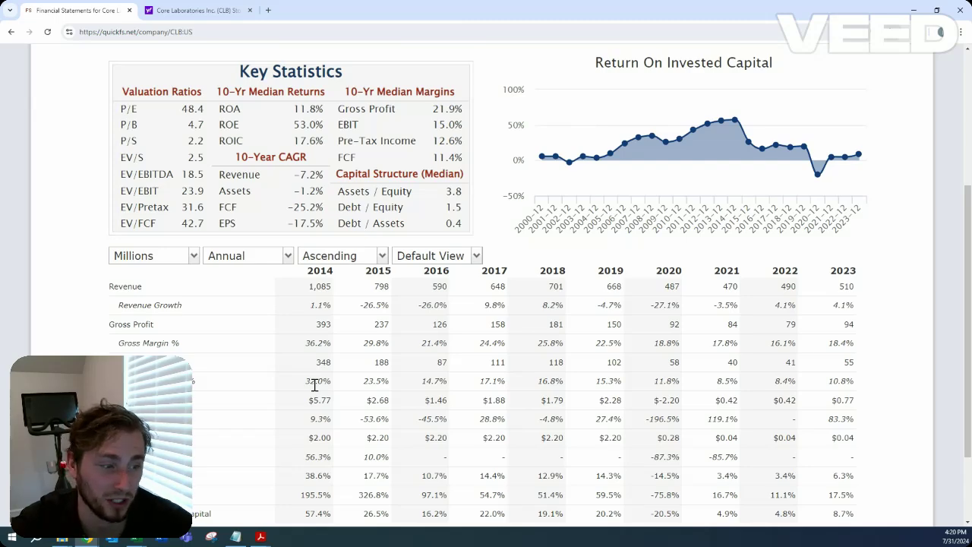
{"action": "scroll", "coordinate": [314, 386], "scroll_direction": "down", "scroll_amount": 1}
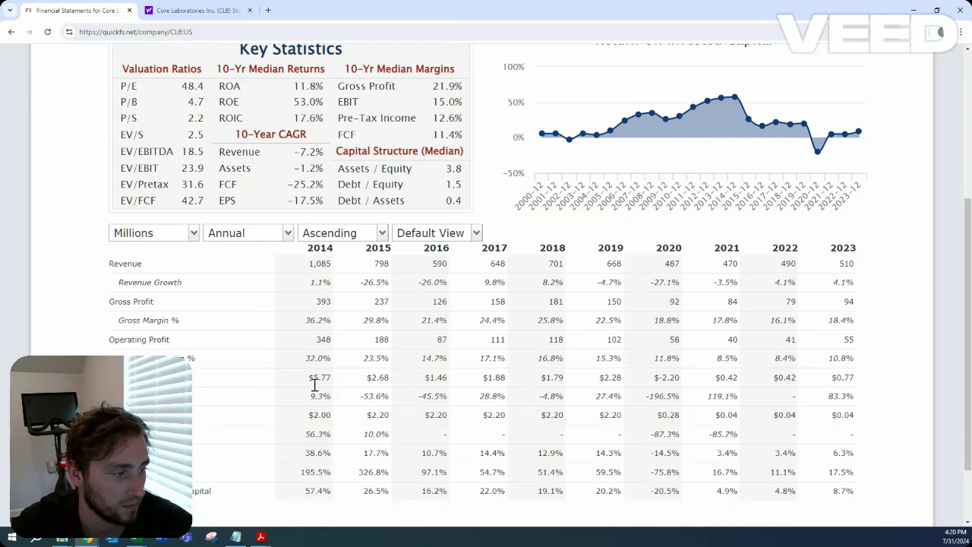
{"action": "scroll", "coordinate": [315, 387], "scroll_direction": "up", "scroll_amount": 1}
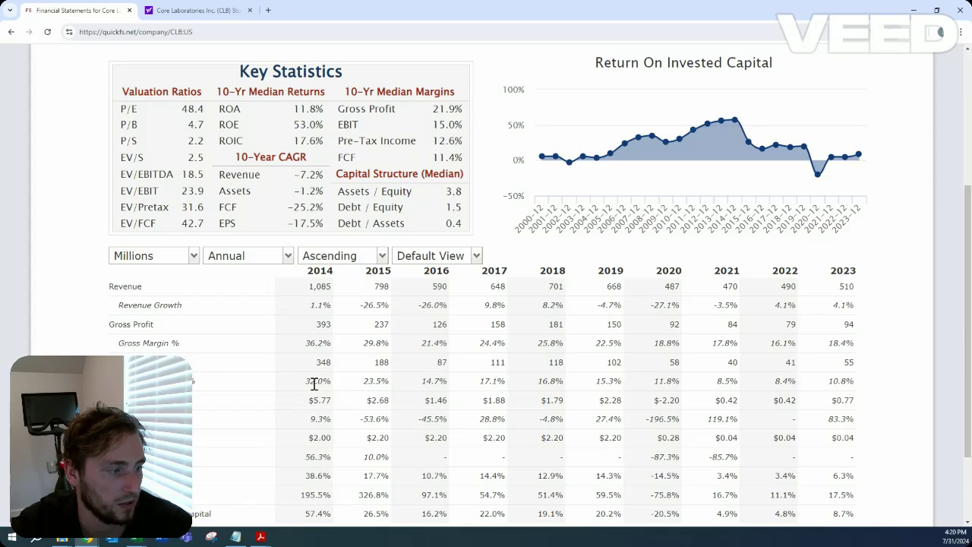
Check the CLB quote summary on Yahoo Finance and return to the QuickFS page.
{"action": "left_click", "coordinate": [194, 9]}
{"action": "scroll", "coordinate": [370, 203], "scroll_direction": "down", "scroll_amount": 3}
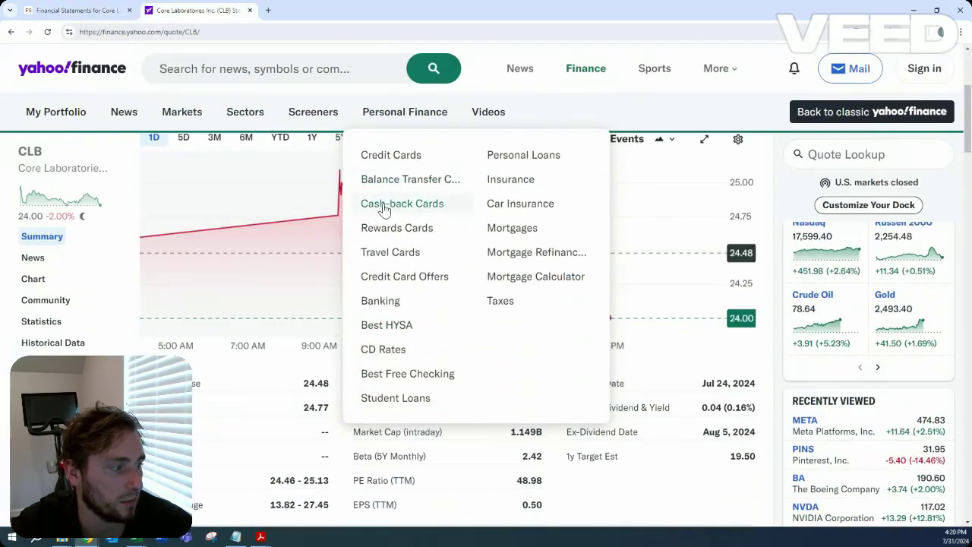
{"action": "left_click", "coordinate": [116, 6]}
Open the Core Laboratories balance sheet and examine its assets and liabilities through 2023.
{"action": "scroll", "coordinate": [697, 212], "scroll_direction": "up", "scroll_amount": 3}
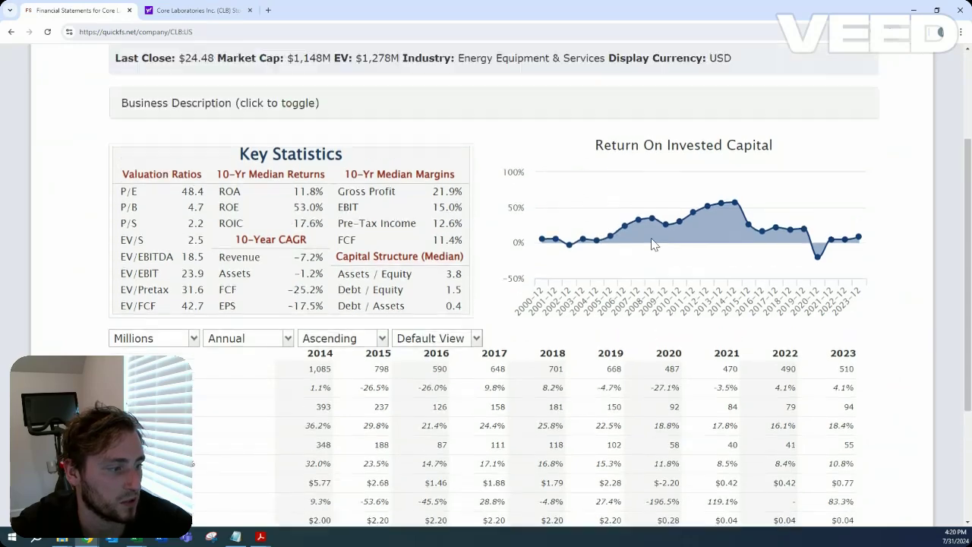
{"action": "left_click", "coordinate": [745, 170]}
{"action": "left_click", "coordinate": [737, 231]}
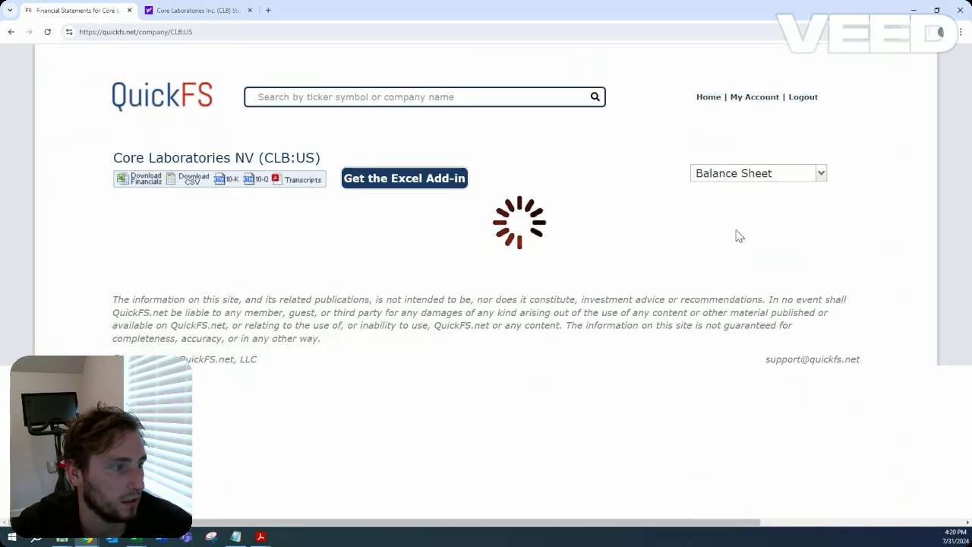
{"action": "scroll", "coordinate": [737, 235], "scroll_direction": "down", "scroll_amount": 3}
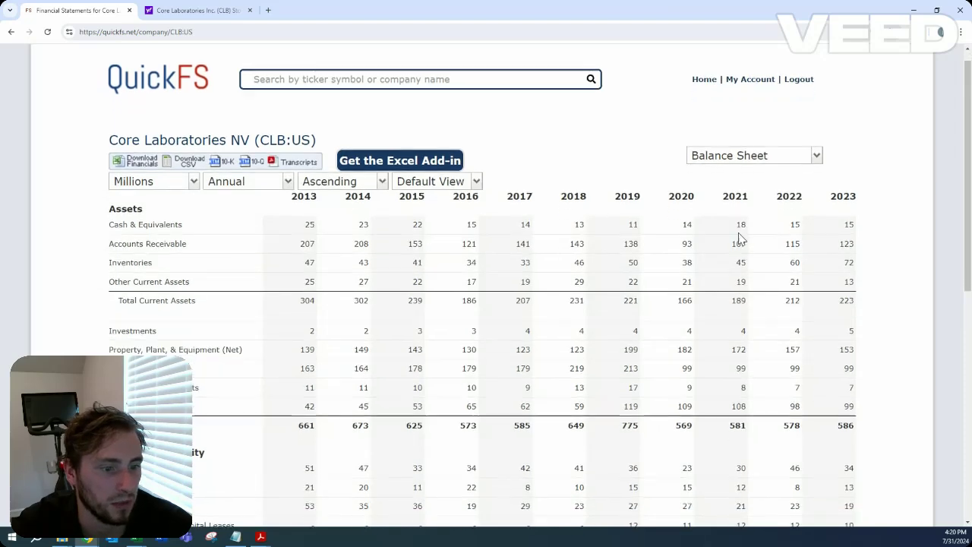
{"action": "scroll", "coordinate": [739, 236], "scroll_direction": "down", "scroll_amount": 1}
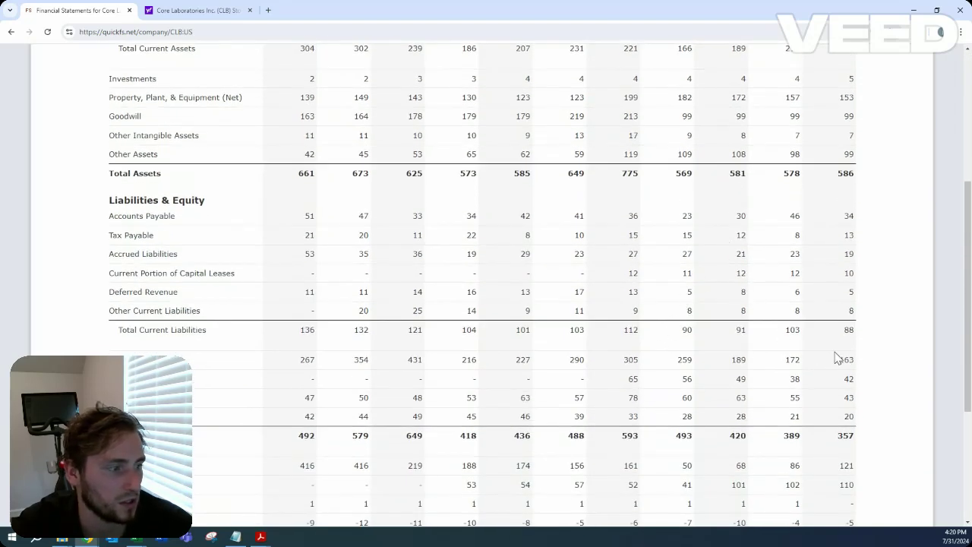
{"action": "scroll", "coordinate": [752, 319], "scroll_direction": "up", "scroll_amount": 3}
{"action": "scroll", "coordinate": [752, 320], "scroll_direction": "up", "scroll_amount": 1}
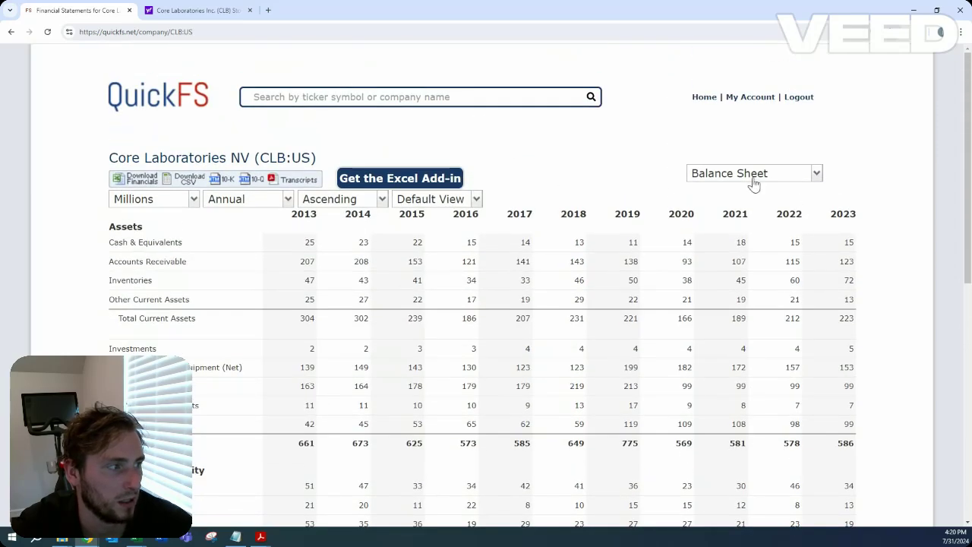
Open the cash flow statement and examine the operating, investing and financing cash flows from 2014 to TTM.
{"action": "left_click", "coordinate": [755, 176]}
{"action": "left_click", "coordinate": [759, 247]}
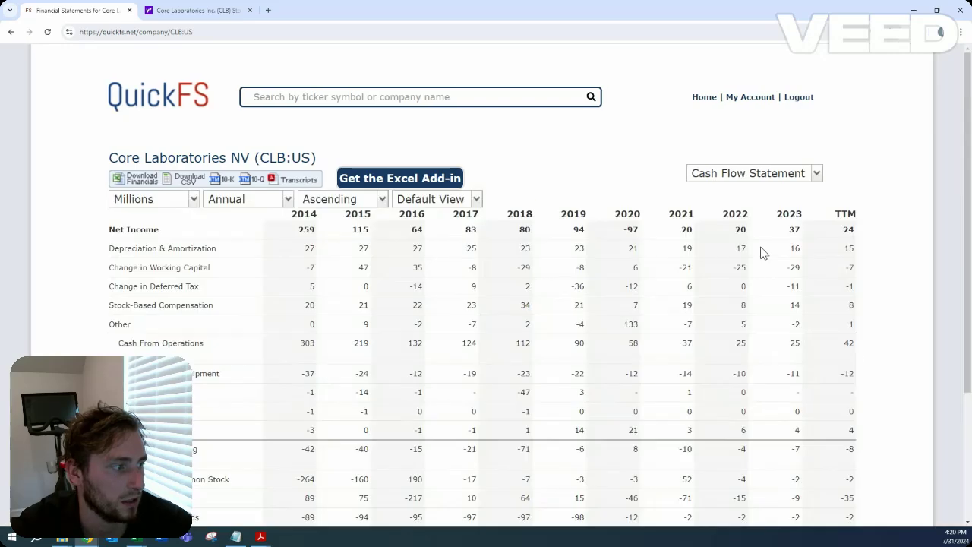
{"action": "scroll", "coordinate": [764, 254], "scroll_direction": "down", "scroll_amount": 3}
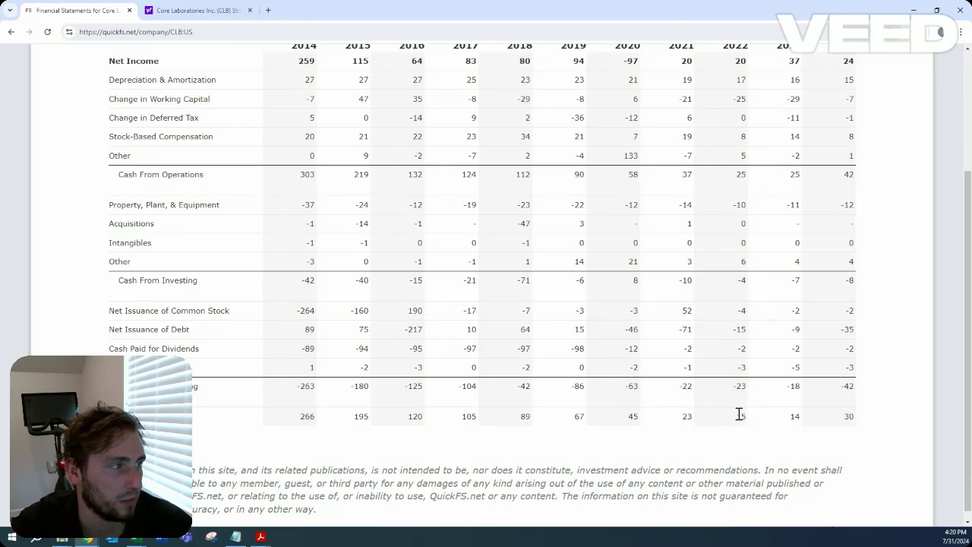
{"action": "scroll", "coordinate": [743, 416], "scroll_direction": "up", "scroll_amount": 2}
{"action": "scroll", "coordinate": [743, 416], "scroll_direction": "down", "scroll_amount": 1}
{"action": "scroll", "coordinate": [743, 417], "scroll_direction": "up", "scroll_amount": 3}
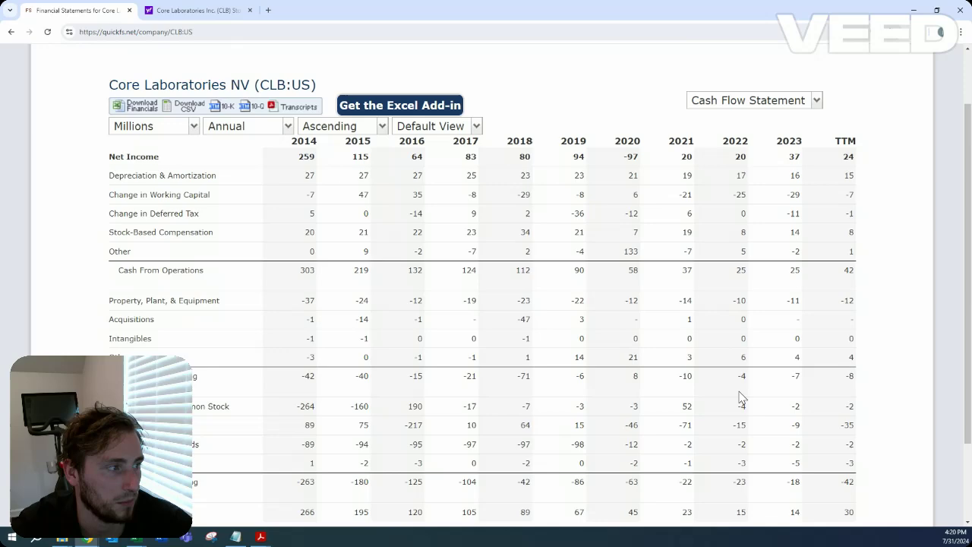
{"action": "scroll", "coordinate": [790, 228], "scroll_direction": "down", "scroll_amount": 1}
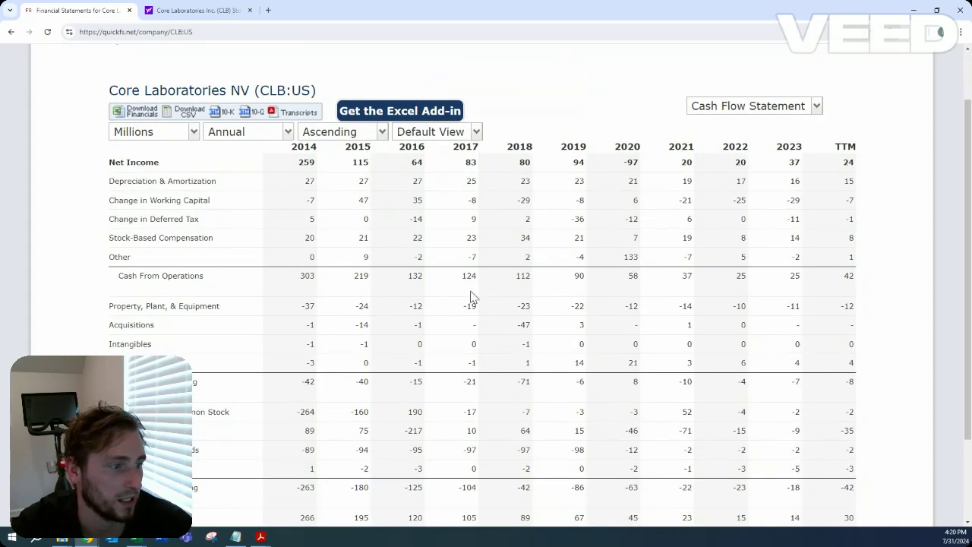
Return to the balance sheet and recheck its asset and liability figures.
{"action": "left_click", "coordinate": [721, 110]}
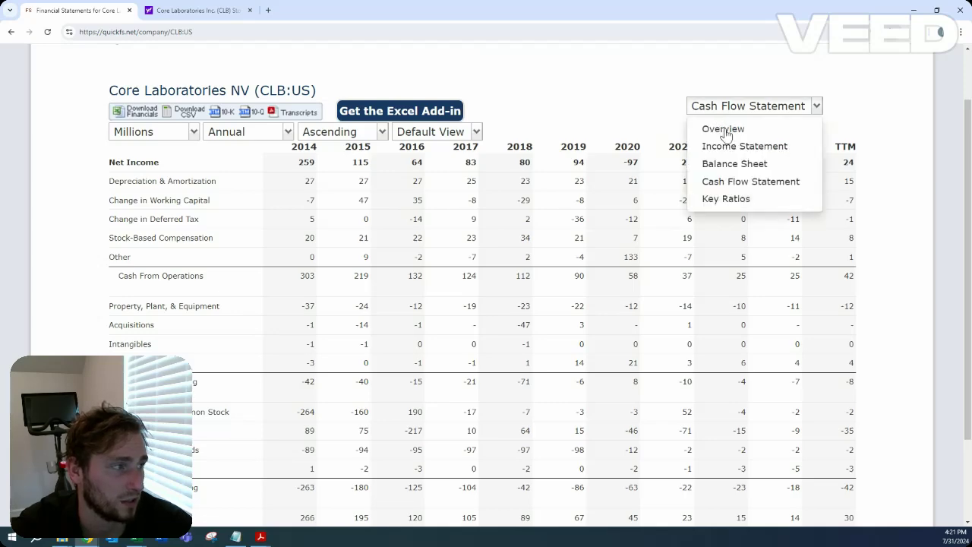
{"action": "left_click", "coordinate": [738, 164]}
{"action": "scroll", "coordinate": [740, 171], "scroll_direction": "down", "scroll_amount": 3}
{"action": "scroll", "coordinate": [741, 171], "scroll_direction": "up", "scroll_amount": 3}
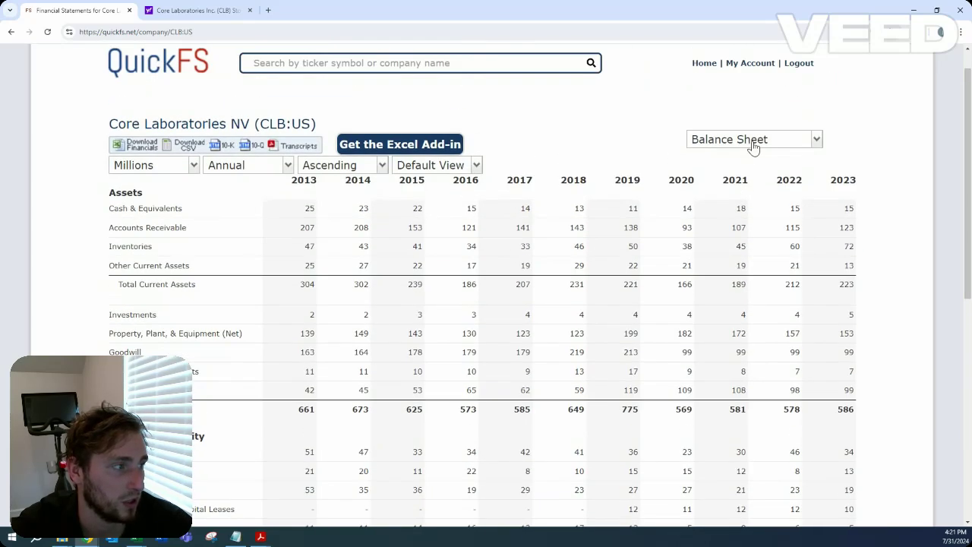
Go back to the cash flow statement and check the bottom row's recent and TTM figures.
{"action": "left_click", "coordinate": [752, 143]}
{"action": "left_click", "coordinate": [763, 216]}
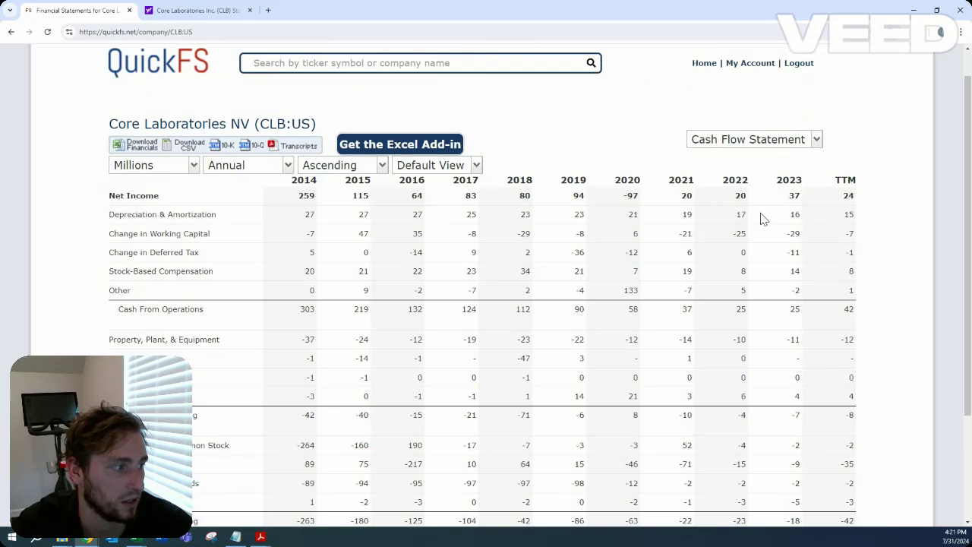
{"action": "scroll", "coordinate": [794, 311], "scroll_direction": "down", "scroll_amount": 2}
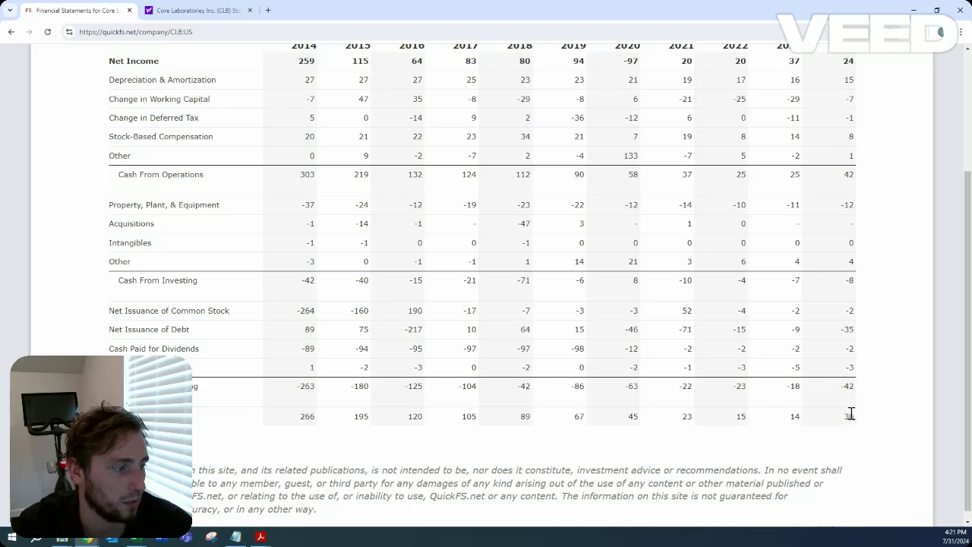
{"action": "scroll", "coordinate": [674, 317], "scroll_direction": "up", "scroll_amount": 3}
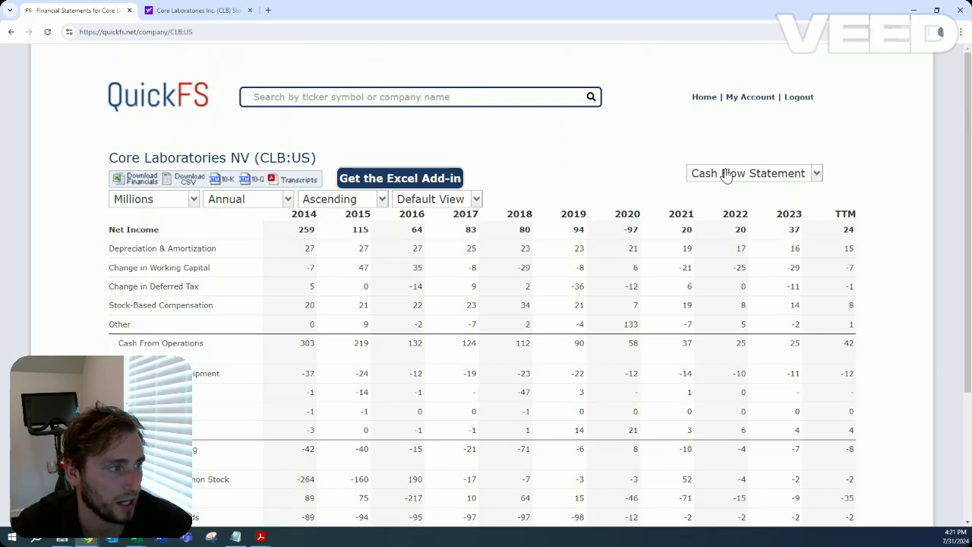
Reopen the QuickFS overview and review the yearly revenue growth for the Rev Change assumption in cell C3087 of the Excel sheet.
{"action": "left_click", "coordinate": [727, 175]}
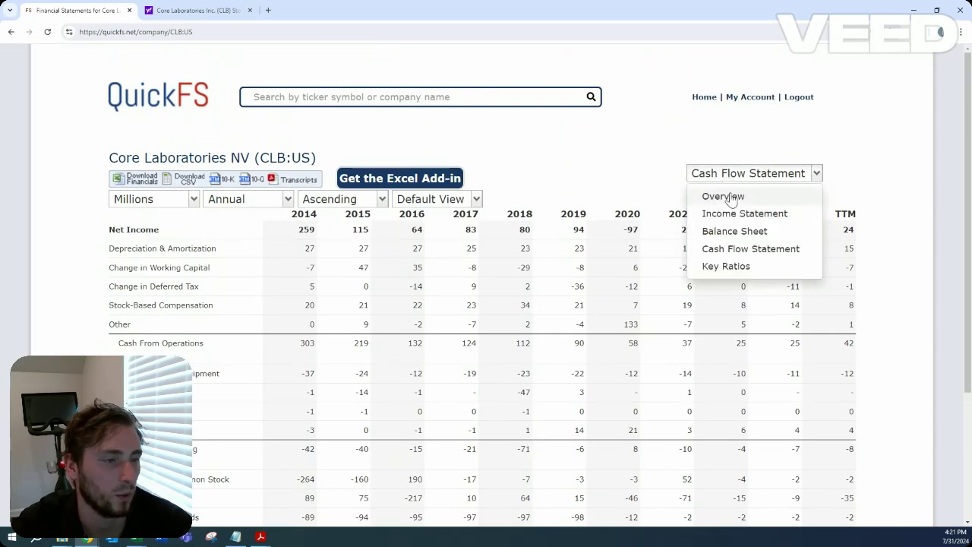
{"action": "left_click", "coordinate": [727, 197]}
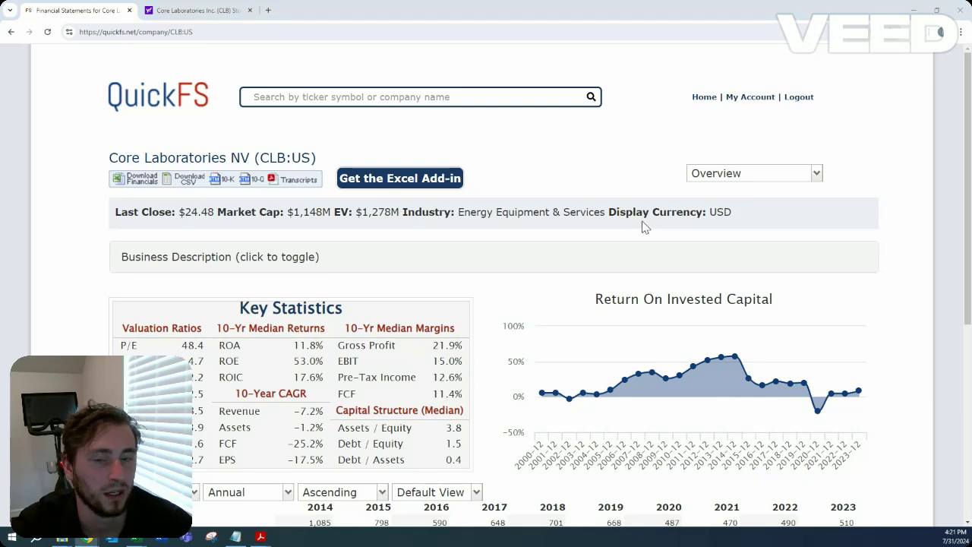
{"action": "key", "text": "alt+Tab"}
{"action": "left_click", "coordinate": [177, 343]}
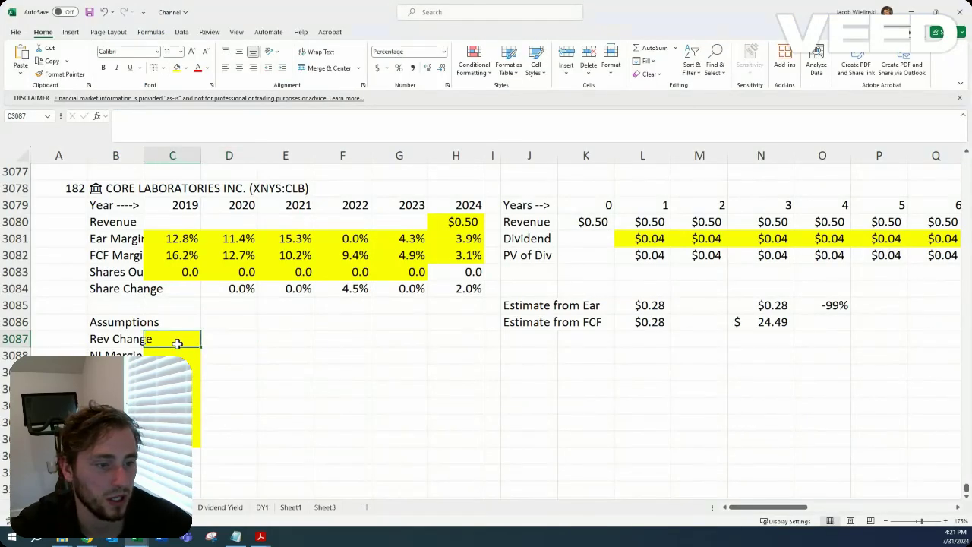
{"action": "key", "text": "alt+Tab"}
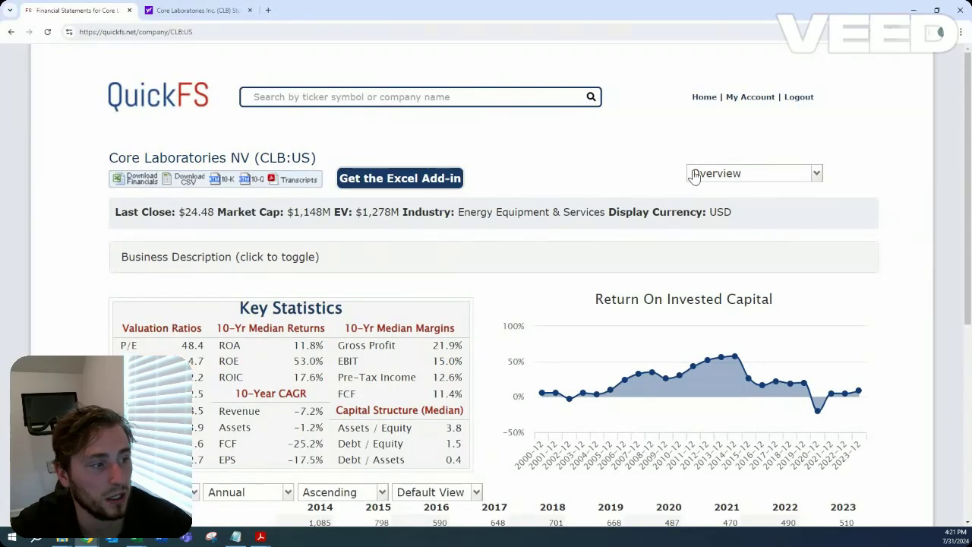
{"action": "left_click", "coordinate": [696, 175]}
{"action": "scroll", "coordinate": [581, 195], "scroll_direction": "down", "scroll_amount": 1}
{"action": "scroll", "coordinate": [581, 195], "scroll_direction": "down", "scroll_amount": 3}
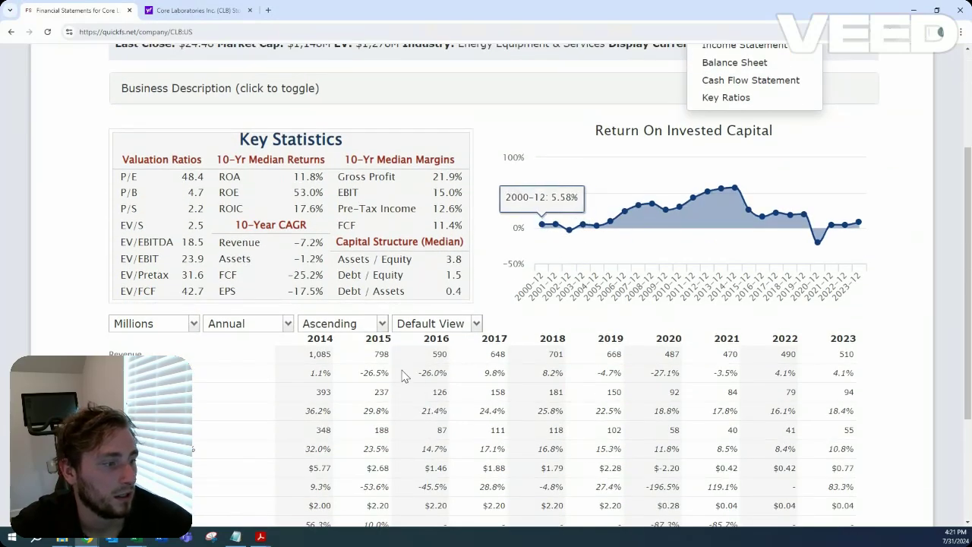
Switch to the Excel workbook and set the Rev Change assumption in C3087 to 0%.
{"action": "key", "text": "alt+Tab"}
{"action": "type", "text": "0"}
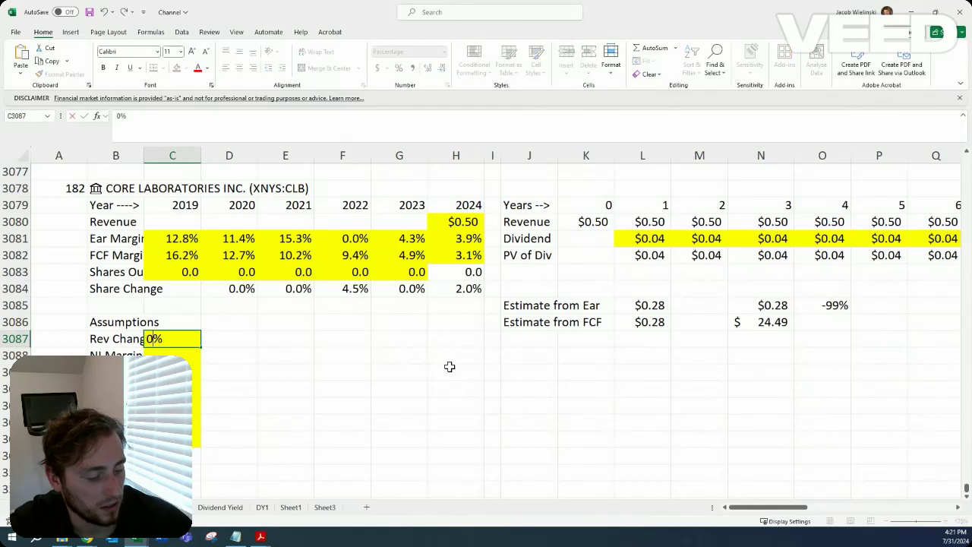
{"action": "key", "text": "Return"}
Set the assumptions in C3091 and C3092 to 10 and fill in the percentage assumption in C3093.
{"action": "key", "text": "Down"}
{"action": "key", "text": "Down"}
{"action": "key", "text": "Down"}
{"action": "type", "text": "0"}
{"action": "key", "text": "Return"}
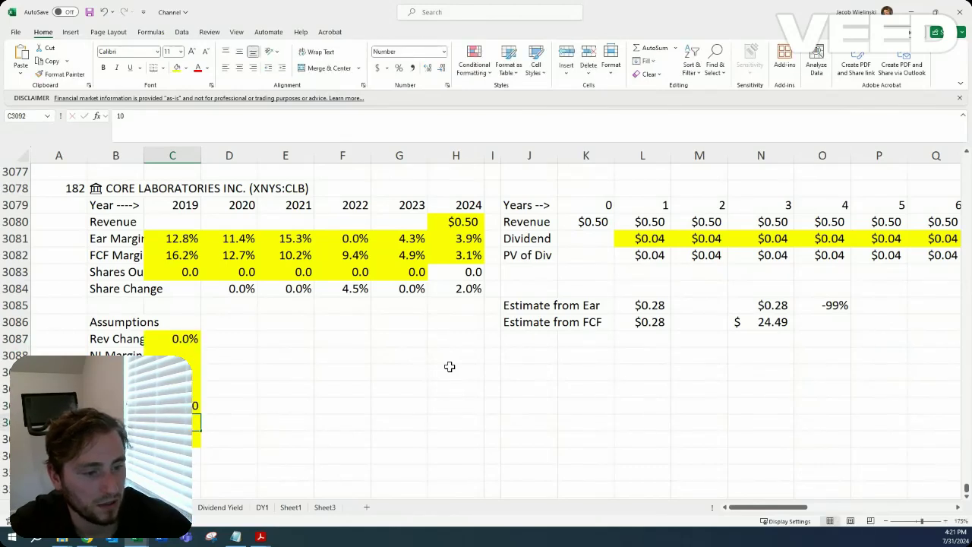
{"action": "type", "text": "10"}
{"action": "key", "text": "Up"}
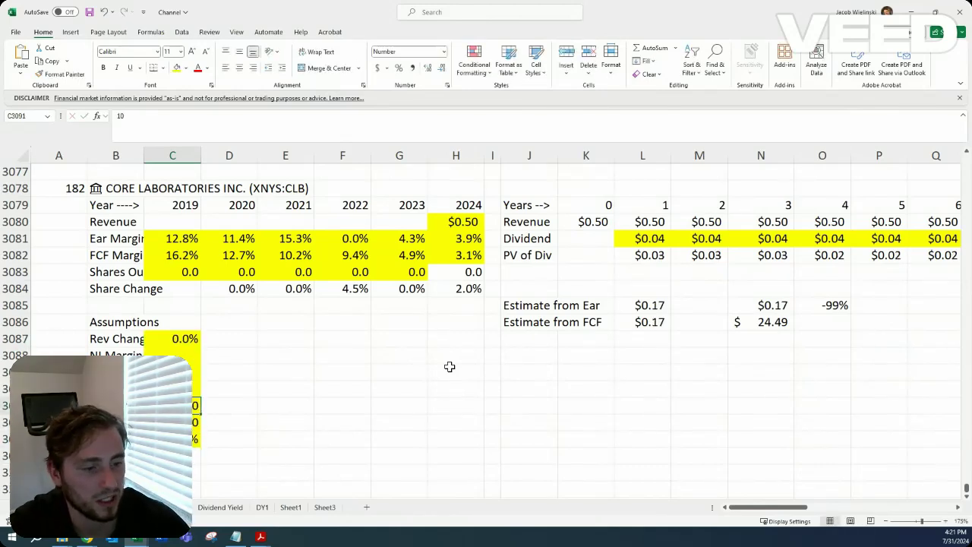
Compare the averages of the Ear Margin and FCF Margin rows across 2019 to 2024.
{"action": "key", "text": "Up"}
{"action": "key", "text": "Up"}
{"action": "key", "text": "Up"}
{"action": "key", "text": "Up"}
{"action": "key", "text": "Up"}
{"action": "key", "text": "Up"}
{"action": "key", "text": "Up"}
{"action": "key", "text": "Up"}
{"action": "key", "text": "Up"}
{"action": "key", "text": "Up"}
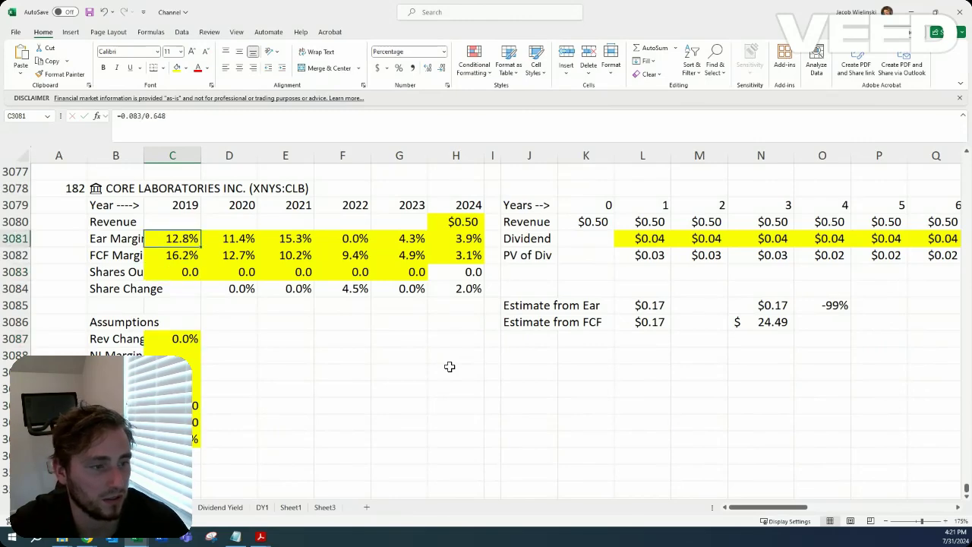
{"action": "key", "text": "ctrl+shift+Right"}
{"action": "key", "text": "Down"}
{"action": "key", "text": "ctrl+shift+Right"}
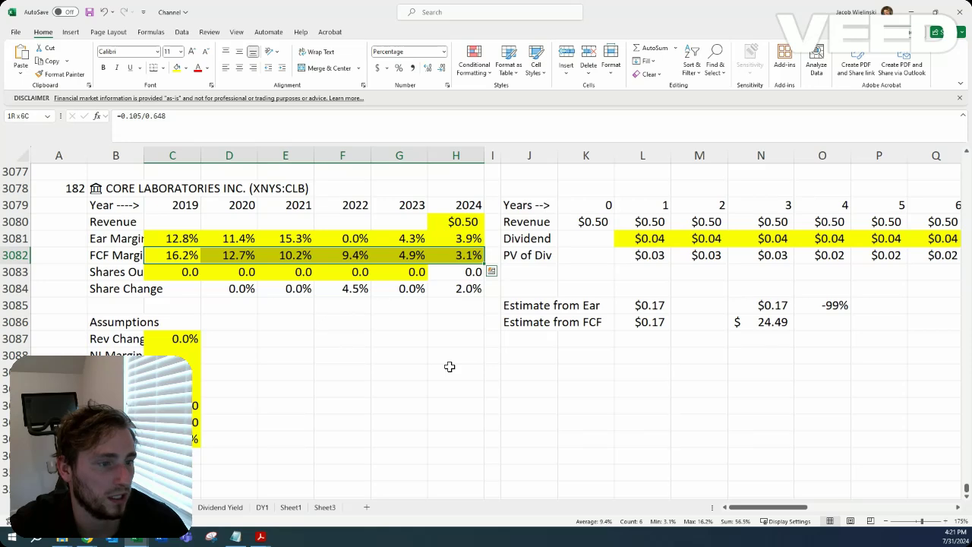
{"action": "key", "text": "Up"}
{"action": "key", "text": "ctrl+shift+Right"}
{"action": "key", "text": "Down"}
{"action": "key", "text": "ctrl+shift+Right"}
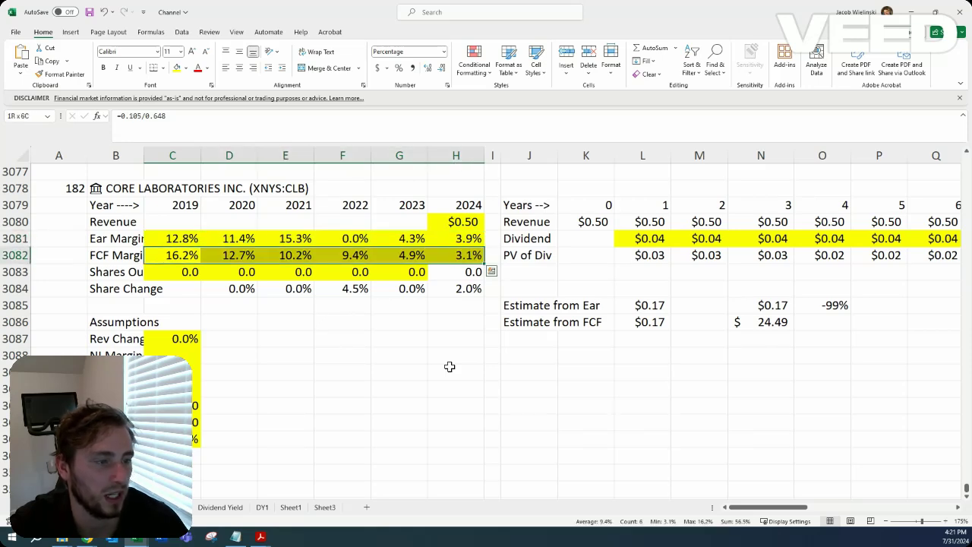
{"action": "key", "text": "shift+Left"}
{"action": "key", "text": "shift+Left"}
{"action": "key", "text": "shift+Left"}
{"action": "key", "text": "shift+Left"}
{"action": "key", "text": "shift+Left"}
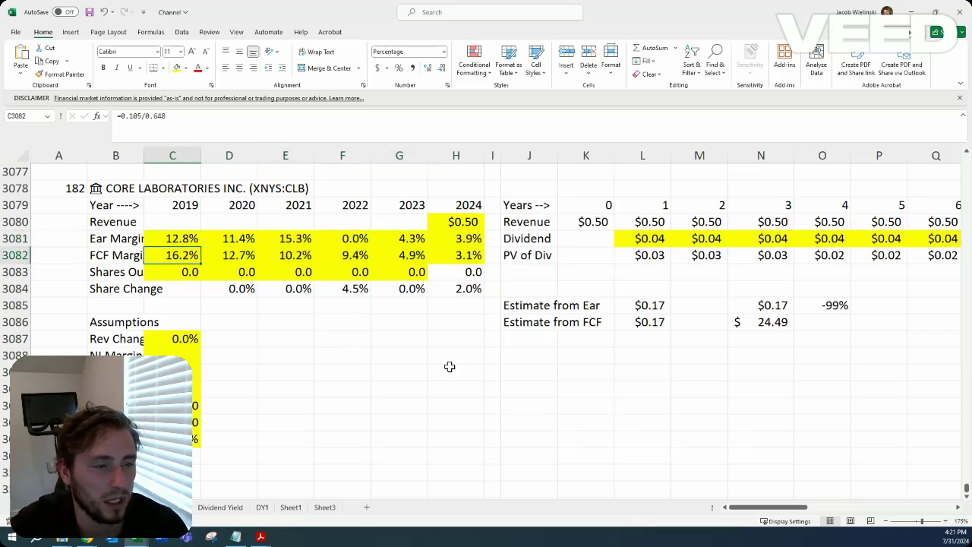
{"action": "key", "text": "Up"}
{"action": "key", "text": "ctrl+shift+Right"}
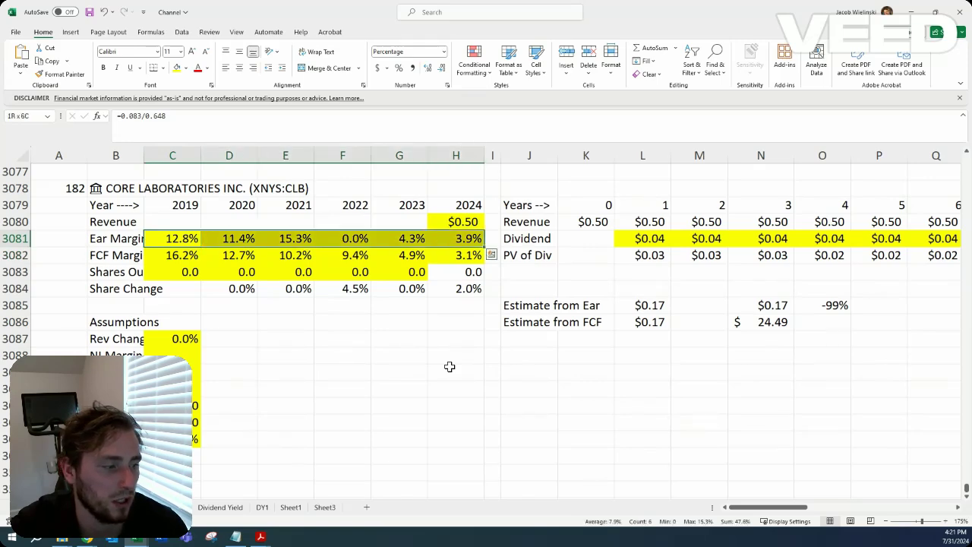
{"action": "key", "text": "Down"}
{"action": "key", "text": "ctrl+shift+Right"}
Set the NI Margin assumption in C3088 to 8% and the assumption in C3089 to 9%.
{"action": "key", "text": "Down"}
{"action": "key", "text": "Down"}
{"action": "key", "text": "Down"}
{"action": "key", "text": "Down"}
{"action": "key", "text": "Down"}
{"action": "key", "text": "Down"}
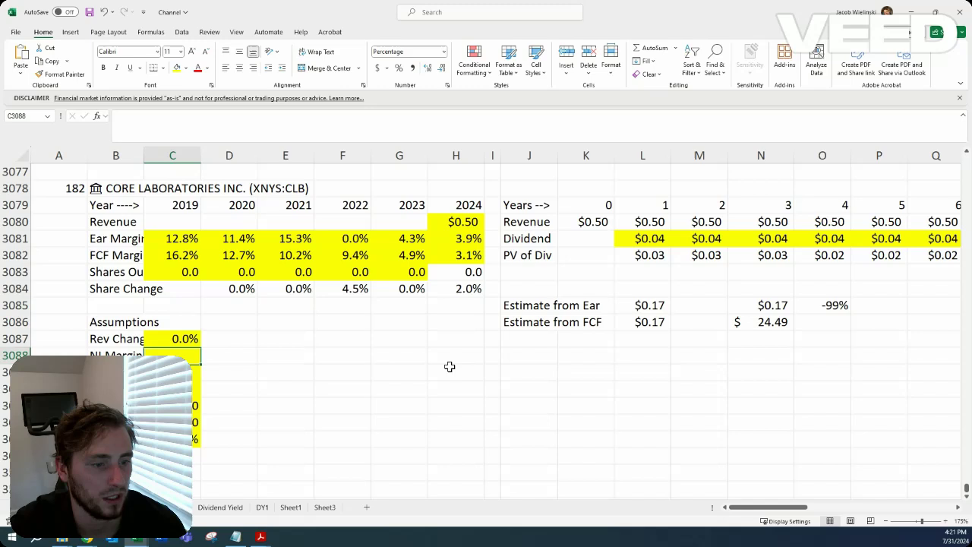
{"action": "type", "text": "8"}
{"action": "key", "text": "Return"}
{"action": "type", "text": "9"}
{"action": "key", "text": "Return"}
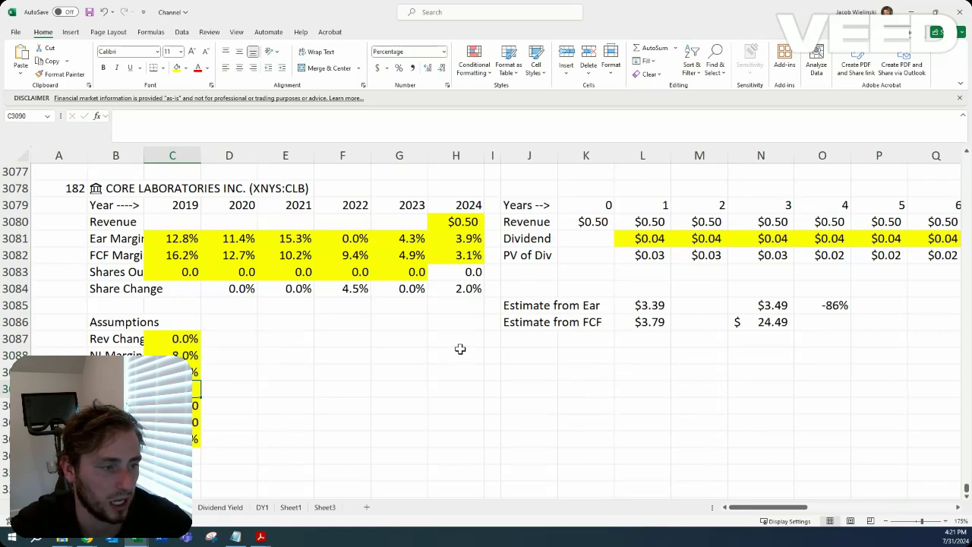
Review the Core Laboratories cash flow statement and overview on QuickFS, and fill in the percentage assumption in C3090 of the Excel sheet.
{"action": "key", "text": "alt+Tab"}
{"action": "scroll", "coordinate": [669, 235], "scroll_direction": "up", "scroll_amount": 1}
{"action": "left_click", "coordinate": [750, 182]}
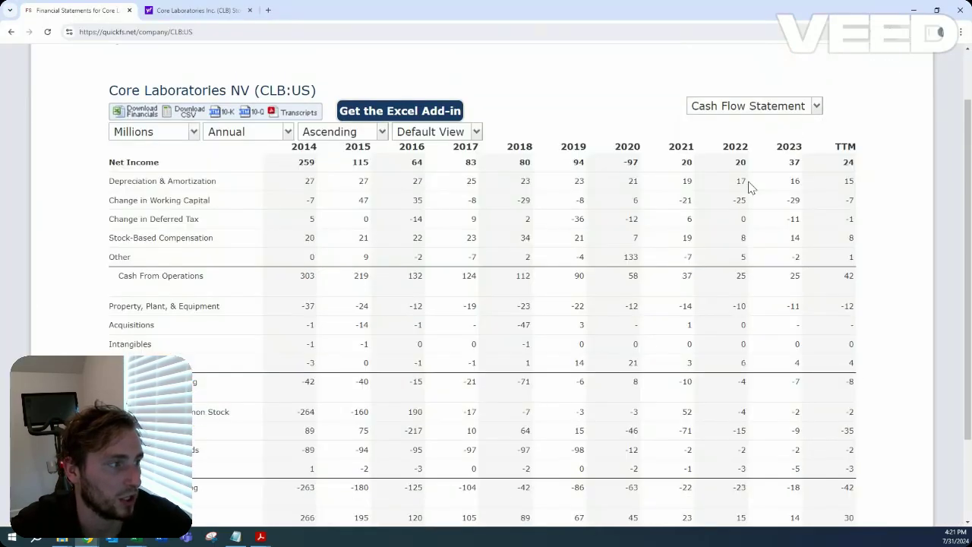
{"action": "scroll", "coordinate": [749, 186], "scroll_direction": "down", "scroll_amount": 1}
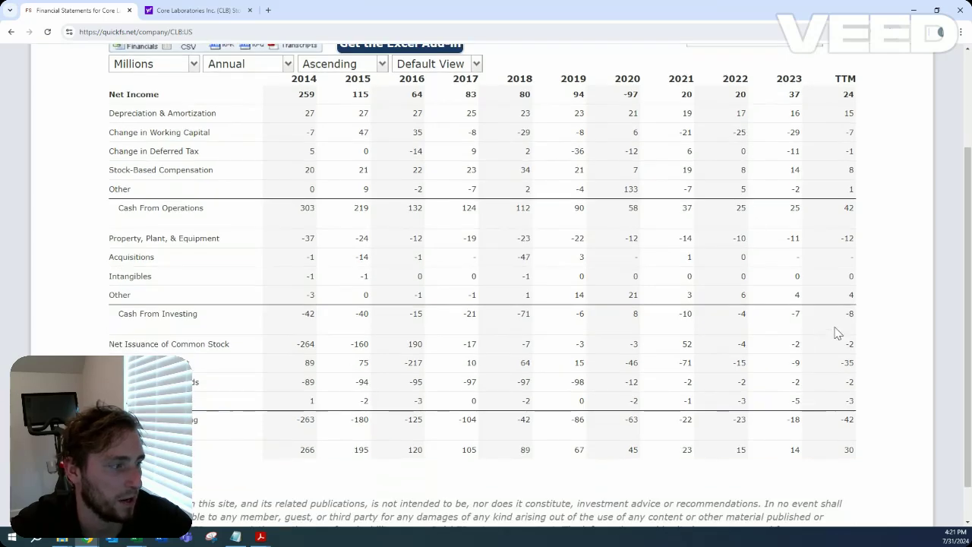
{"action": "scroll", "coordinate": [776, 242], "scroll_direction": "up", "scroll_amount": 2}
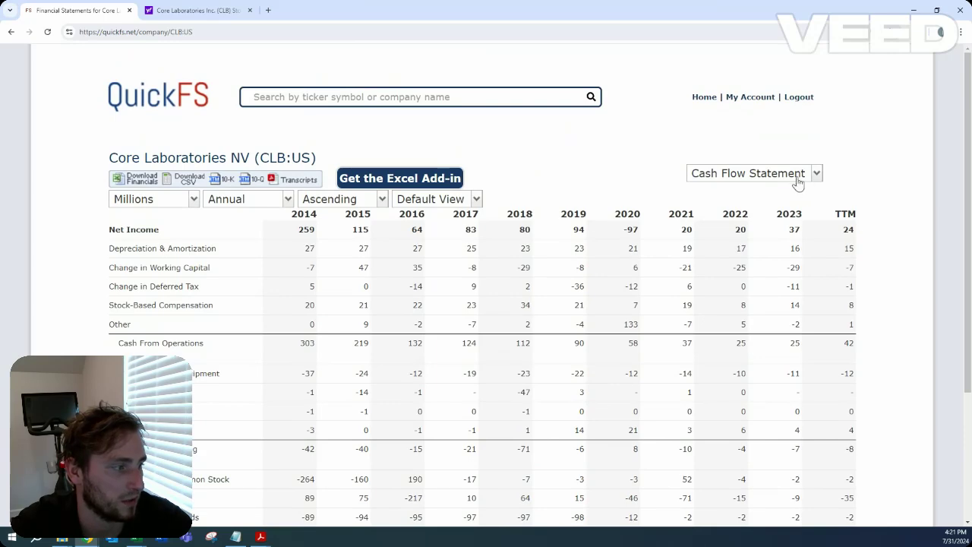
{"action": "left_click", "coordinate": [780, 182]}
{"action": "left_click", "coordinate": [772, 195]}
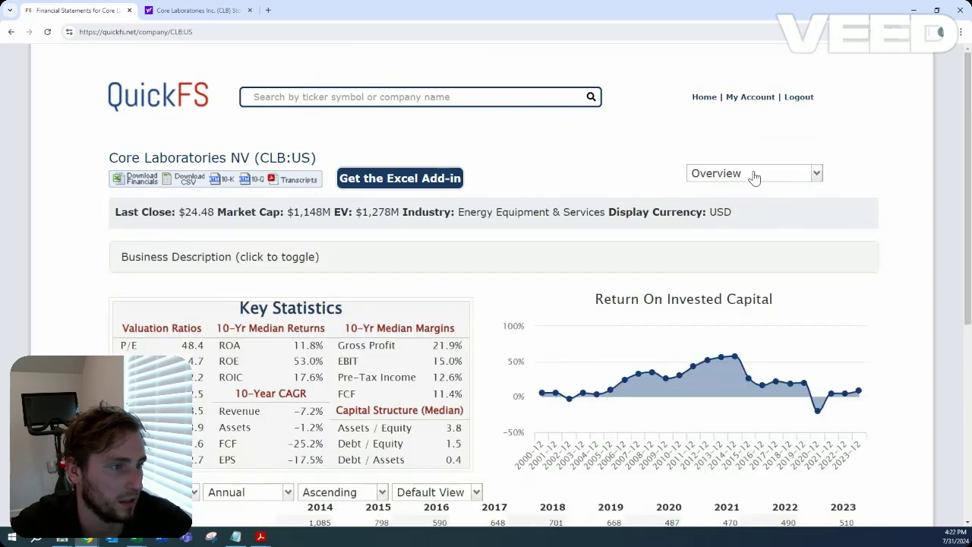
{"action": "key", "text": "alt+Tab"}
{"action": "key", "text": "Return"}
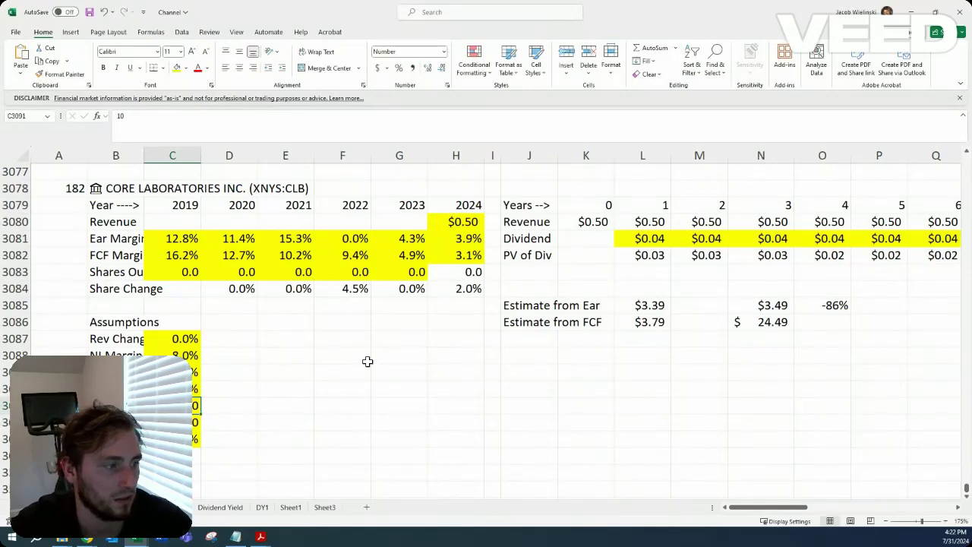
Recheck the cash flow statement and yearly overview figures on QuickFS, and return to the valuation estimates in Excel.
{"action": "key", "text": "alt+Tab"}
{"action": "left_click", "coordinate": [770, 173]}
{"action": "left_click", "coordinate": [771, 248]}
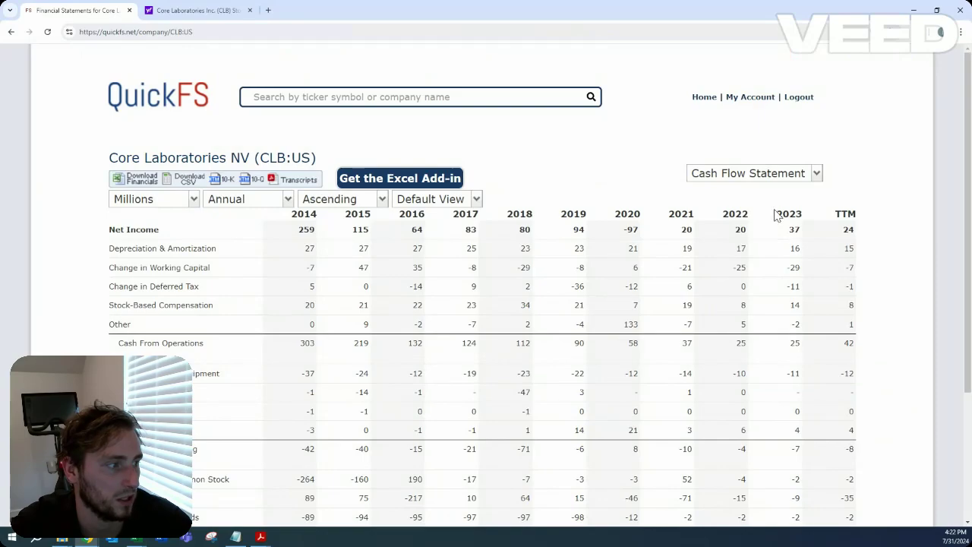
{"action": "left_click", "coordinate": [768, 176]}
{"action": "left_click", "coordinate": [767, 193]}
{"action": "scroll", "coordinate": [628, 195], "scroll_direction": "down", "scroll_amount": 2}
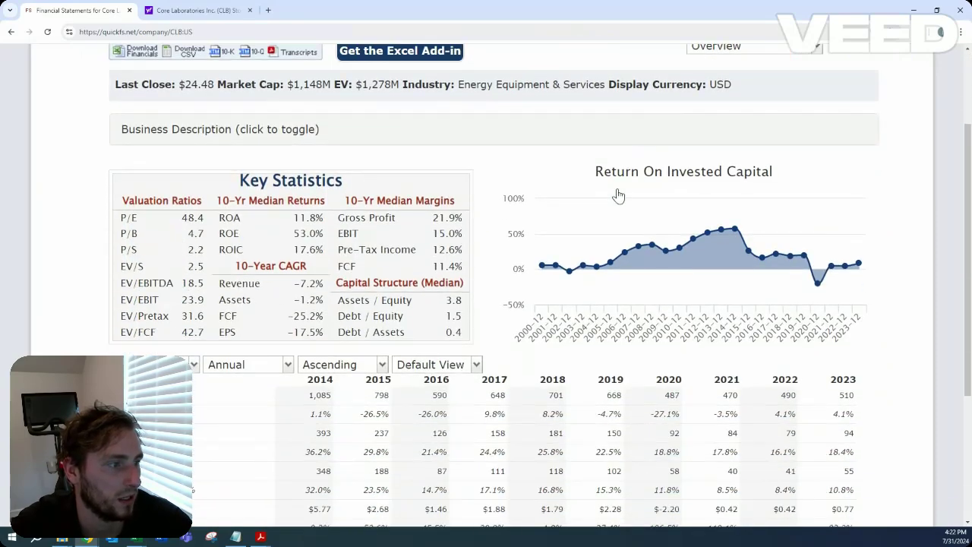
{"action": "scroll", "coordinate": [619, 196], "scroll_direction": "down", "scroll_amount": 1}
{"action": "key", "text": "alt+Tab"}
{"action": "left_click", "coordinate": [852, 305]}
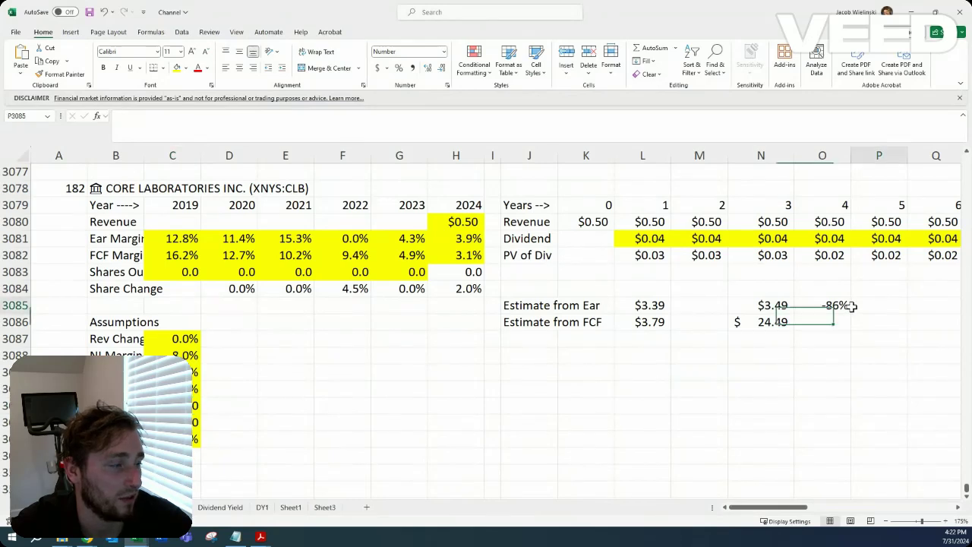
{"action": "left_click", "coordinate": [55, 288]}
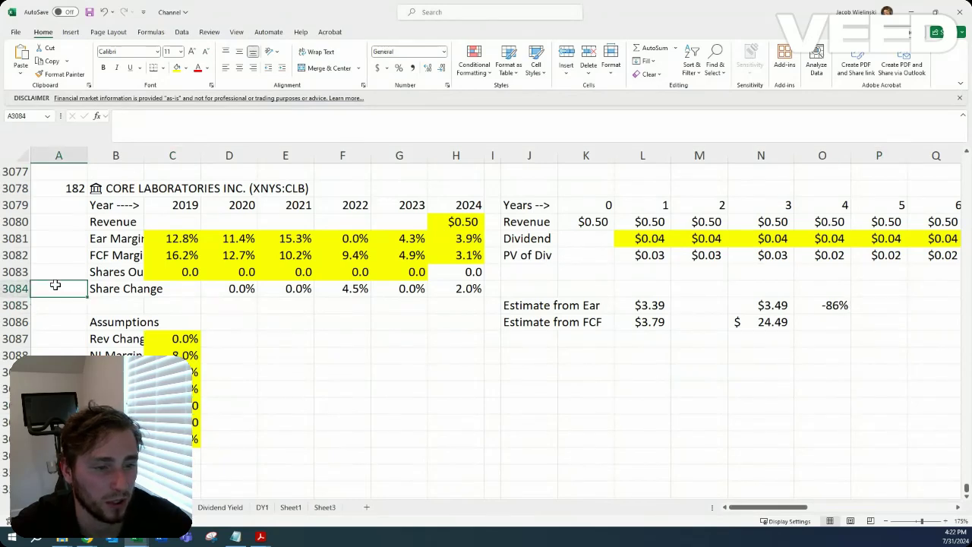
{"action": "left_click", "coordinate": [63, 255]}
{"action": "left_click", "coordinate": [70, 288]}
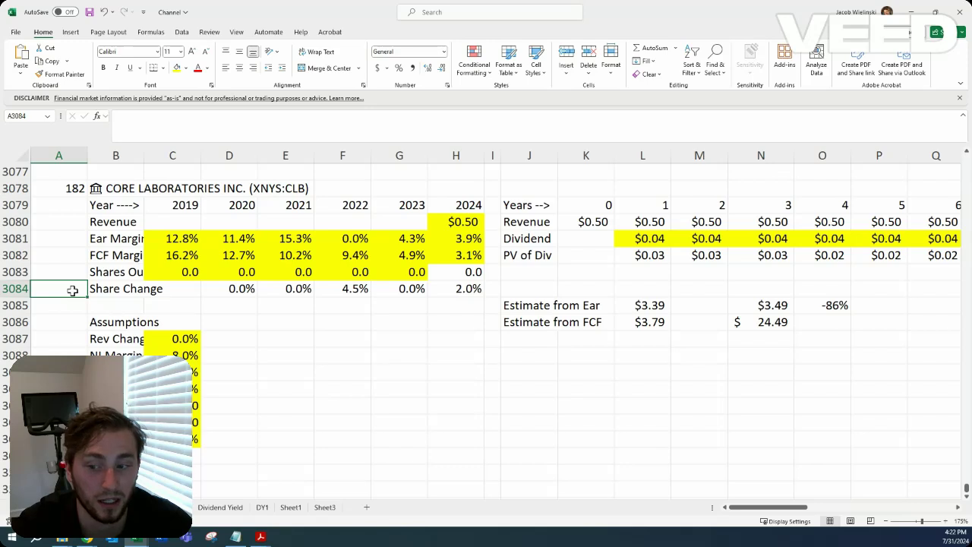
{"action": "left_click", "coordinate": [78, 278]}
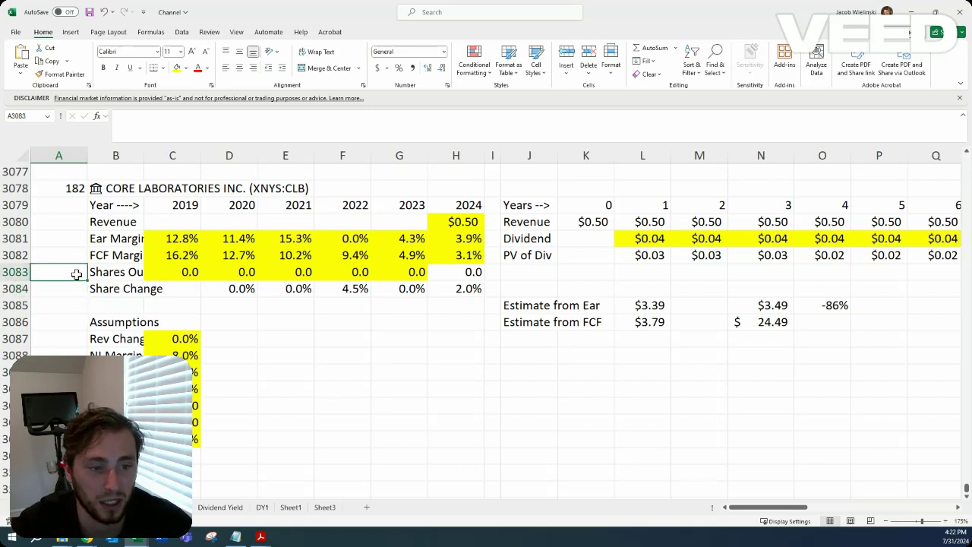
{"action": "left_click", "coordinate": [78, 289]}
{"action": "left_click", "coordinate": [77, 275]}
{"action": "left_click", "coordinate": [77, 287]}
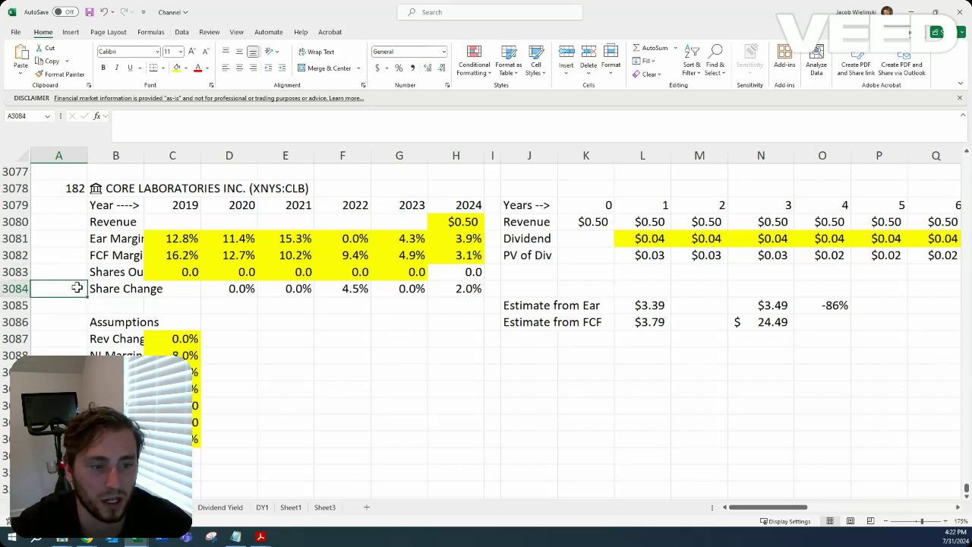
{"action": "left_click", "coordinate": [77, 271]}
{"action": "left_click", "coordinate": [80, 284]}
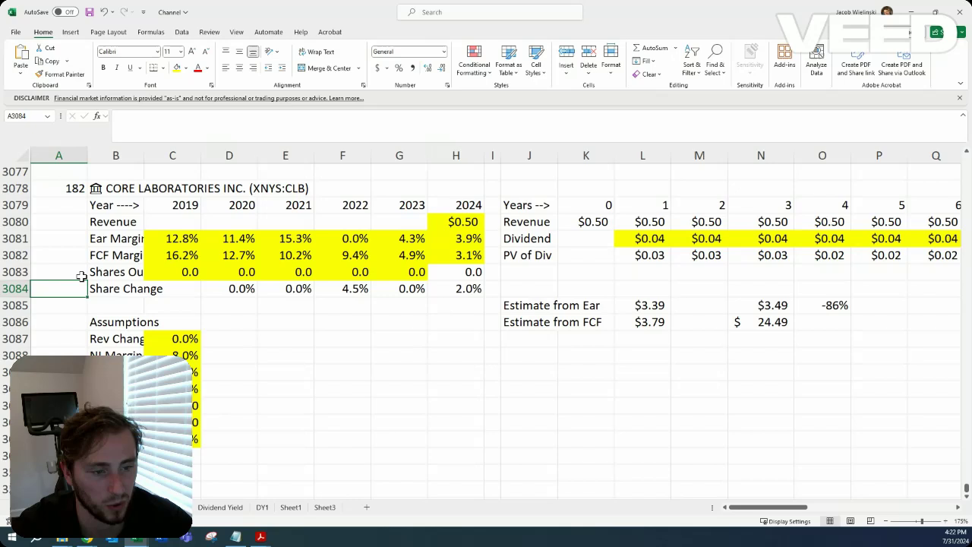
{"action": "left_click", "coordinate": [59, 272]}
{"action": "left_click", "coordinate": [82, 285]}
{"action": "left_click", "coordinate": [76, 272]}
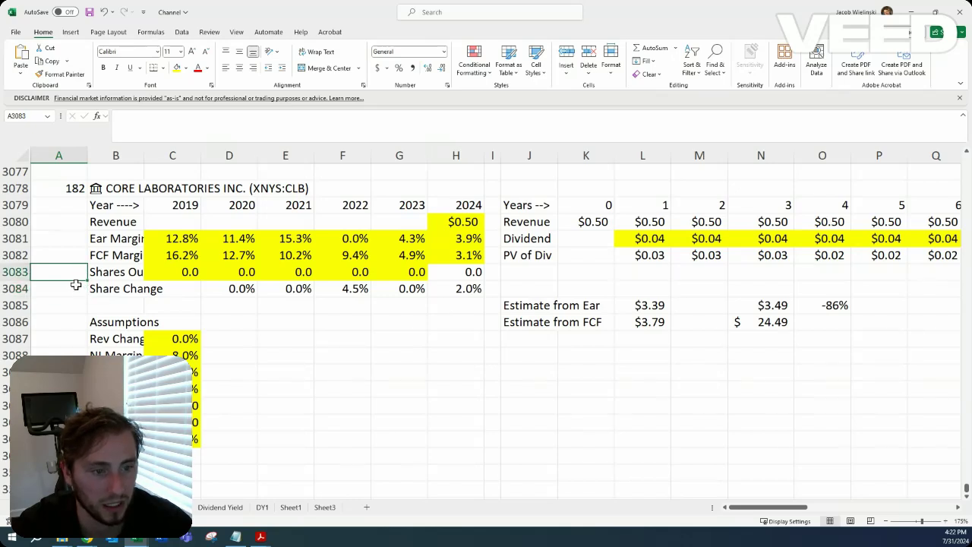
{"action": "left_click", "coordinate": [78, 287]}
{"action": "left_click", "coordinate": [69, 255]}
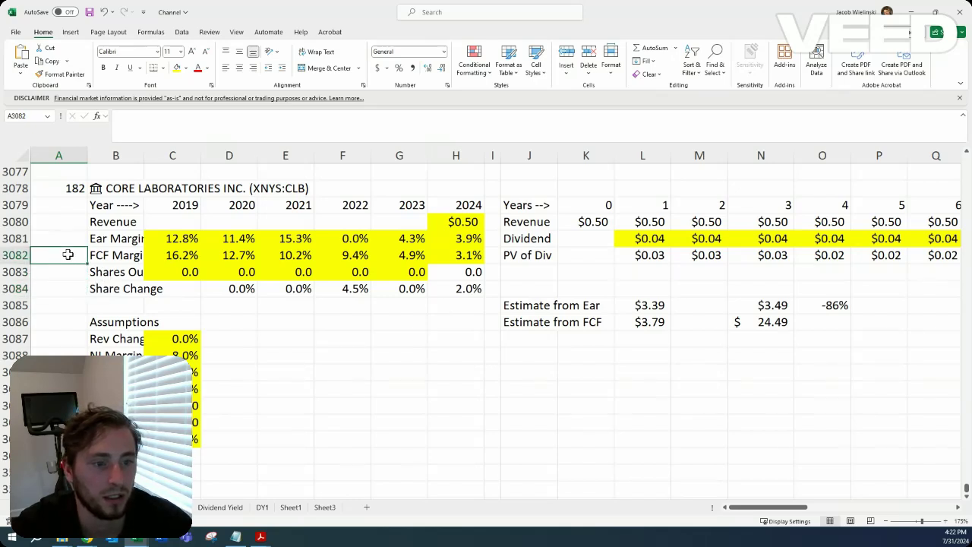
{"action": "left_click", "coordinate": [66, 273]}
{"action": "left_click", "coordinate": [66, 286]}
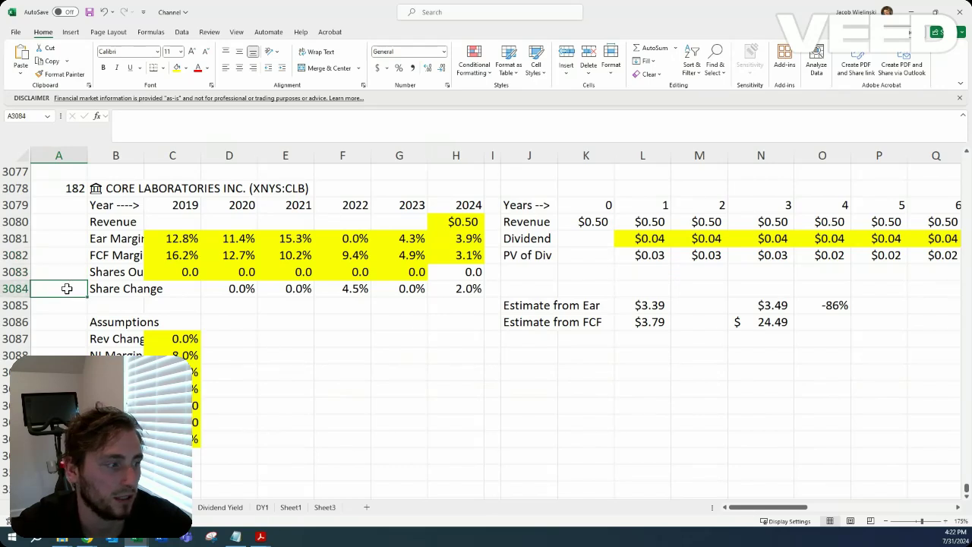